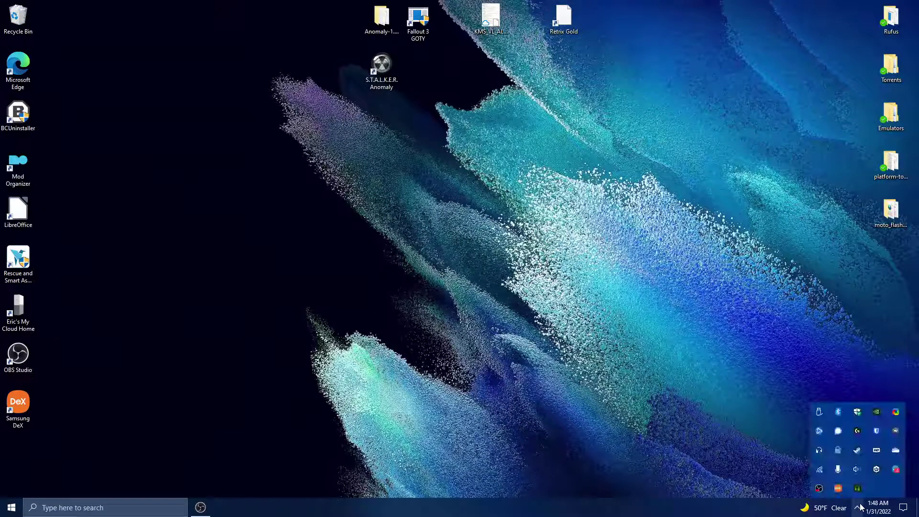
click(858, 507)
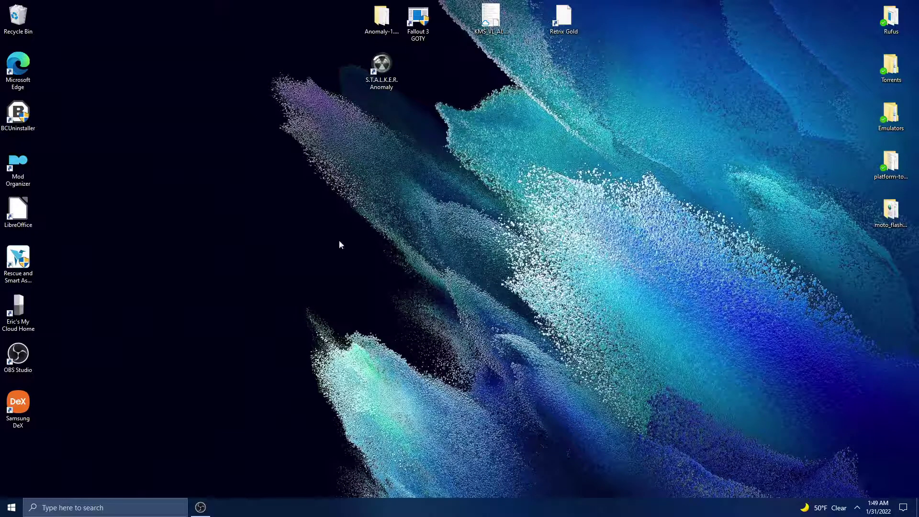
- Open the Nexus Mods site in Microsoft Edge and go to its Fallout 3 section
double_click(34, 64)
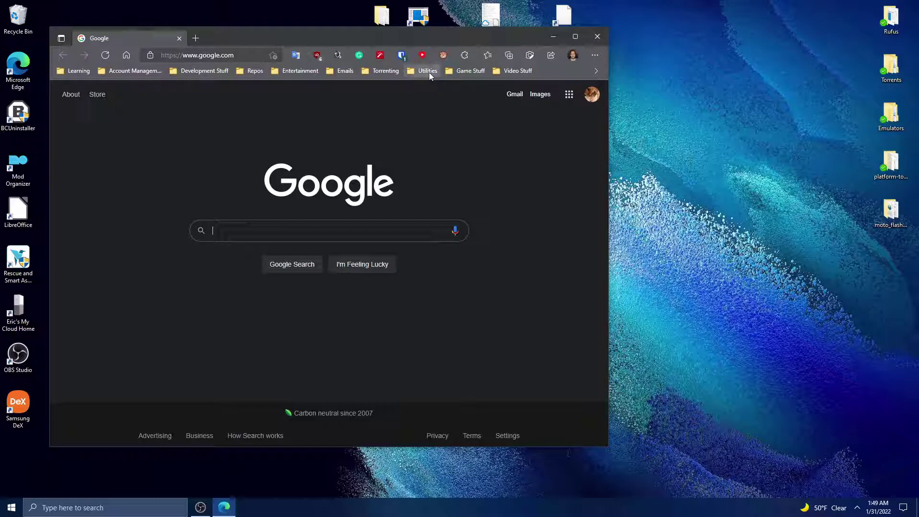
click(470, 72)
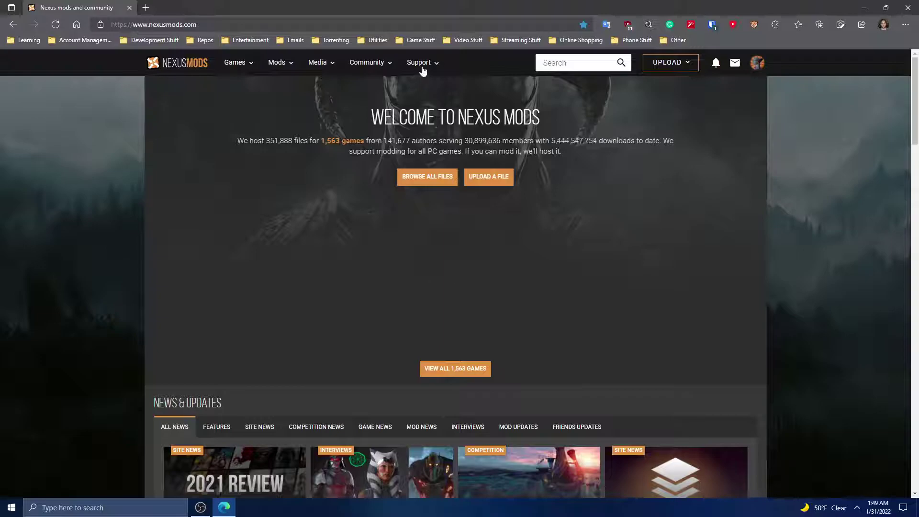
mouse_move(250, 63)
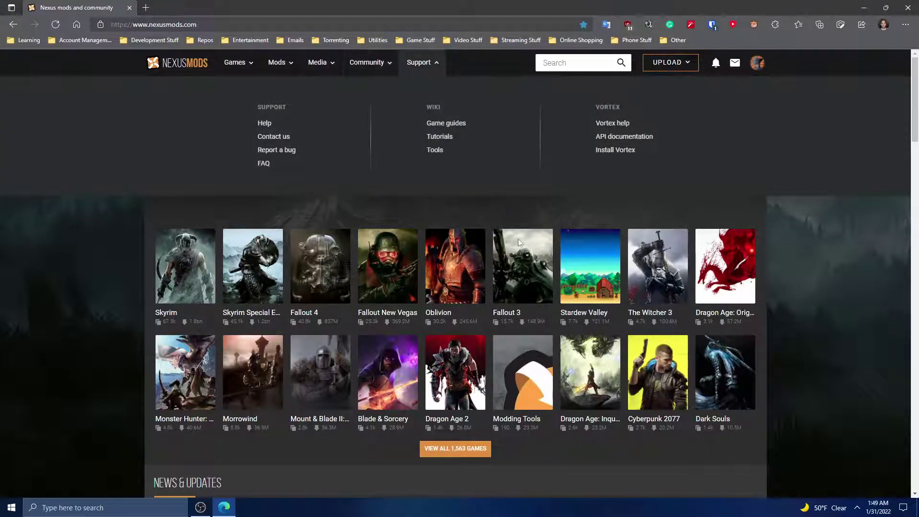
key(F5)
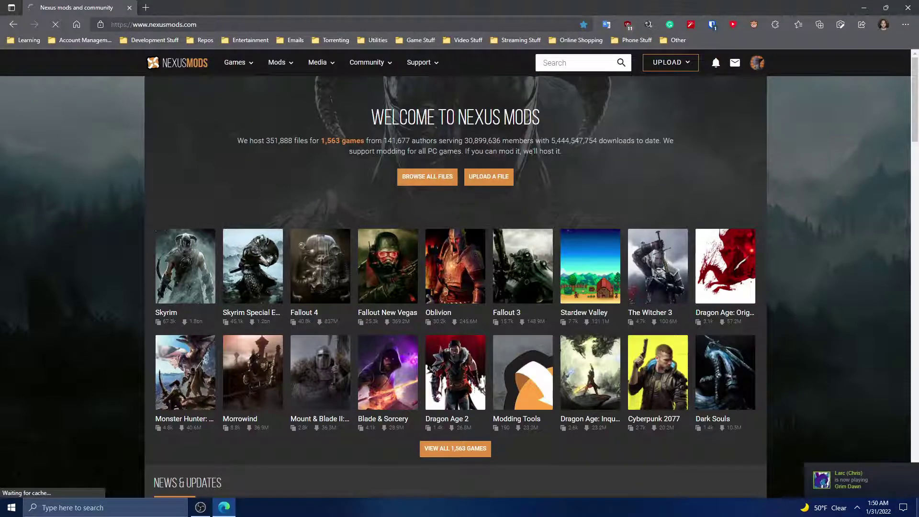
click(523, 268)
click(461, 216)
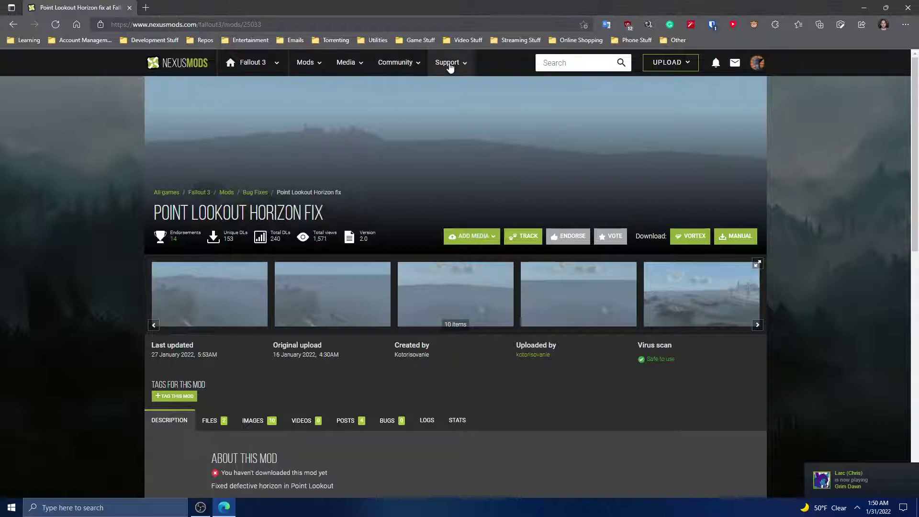
- Open the files page of FalloutLauncher Replacer for Steam from the download history, then minimize the browser
mouse_move(305, 62)
click(447, 130)
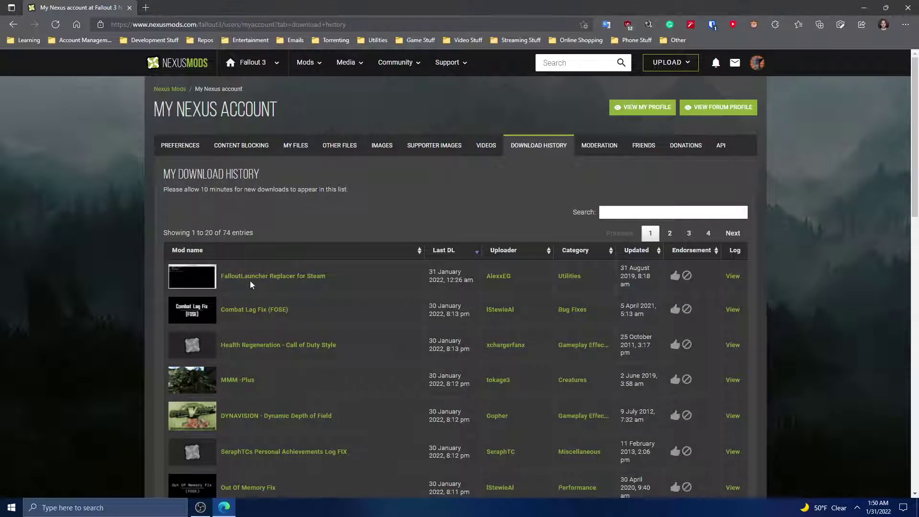
click(251, 281)
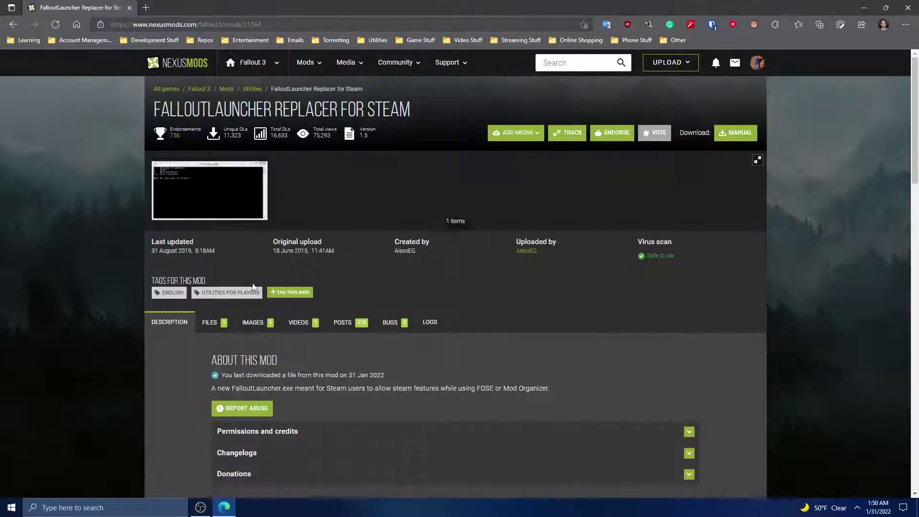
click(210, 322)
scroll(235, 310, down, 3)
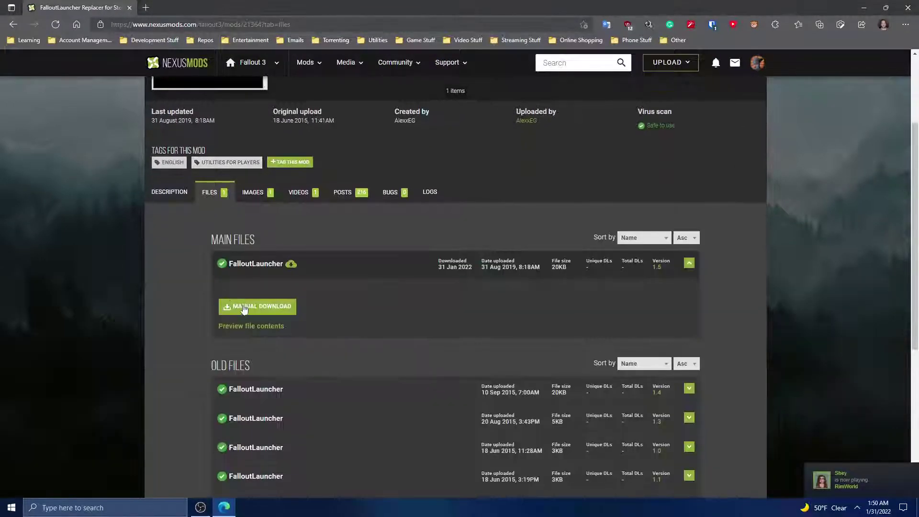
click(865, 7)
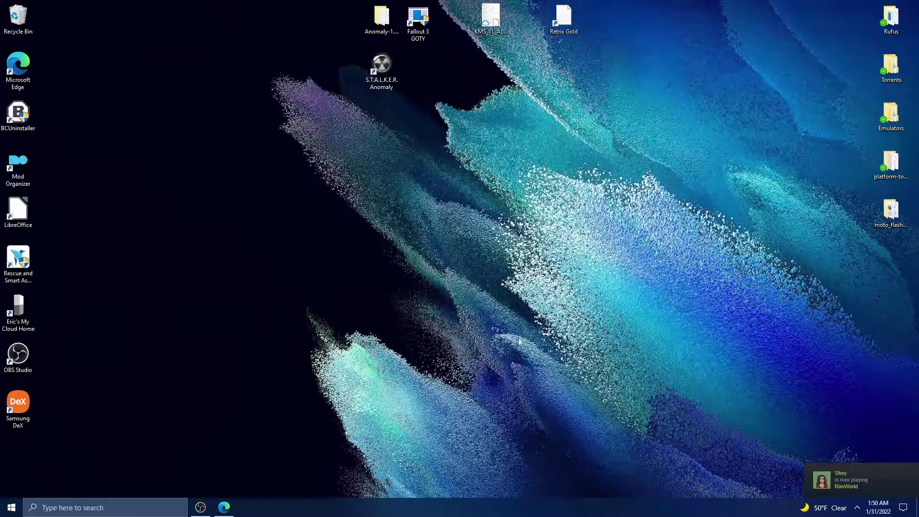
- Open File Explorer and go to the Fallout 3 goty folder under Steam\steamapps\common on the Storage (D:) drive
right_click(14, 508)
click(48, 439)
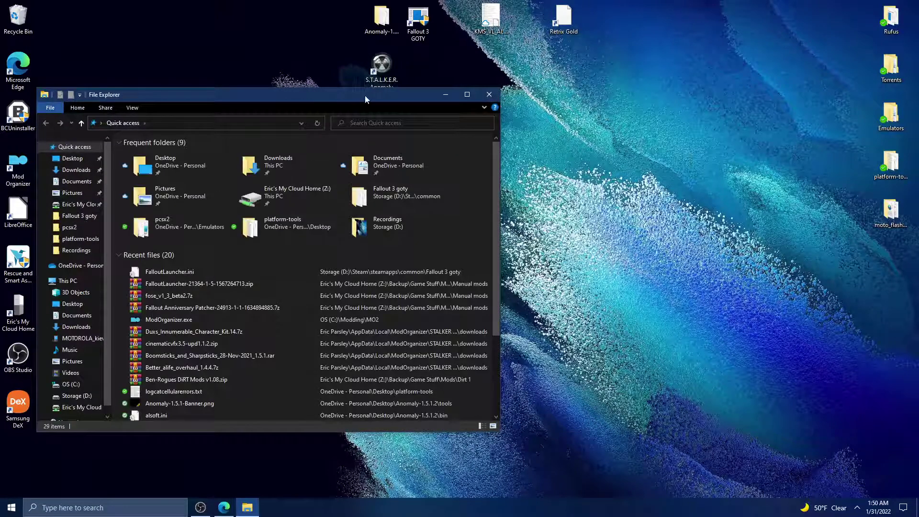
drag(383, 94, 584, 94)
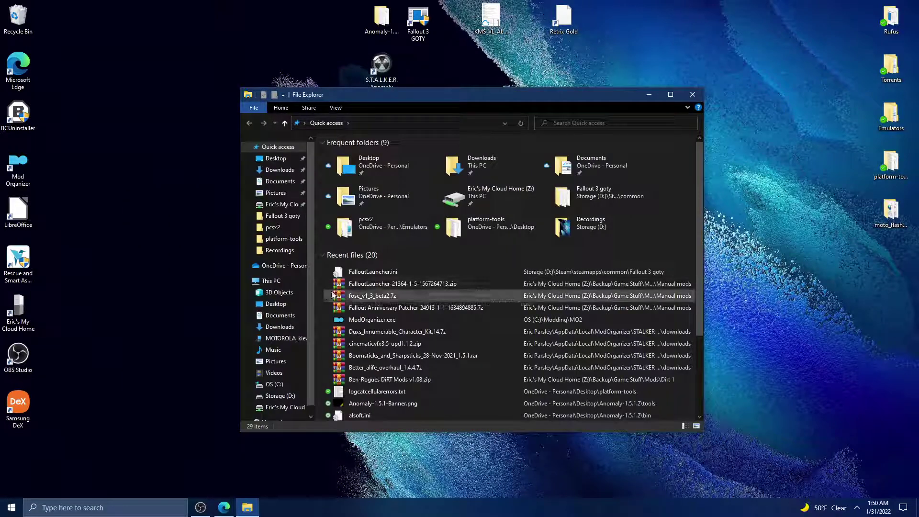
click(285, 281)
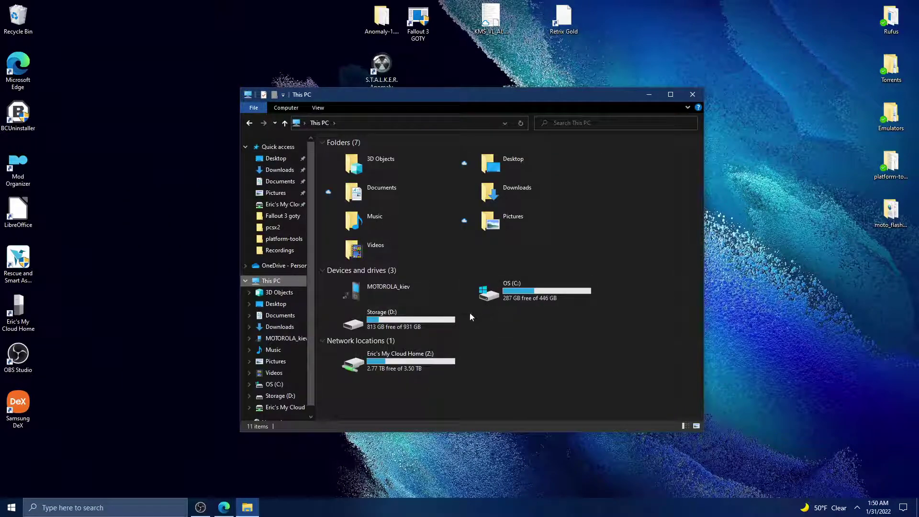
double_click(433, 324)
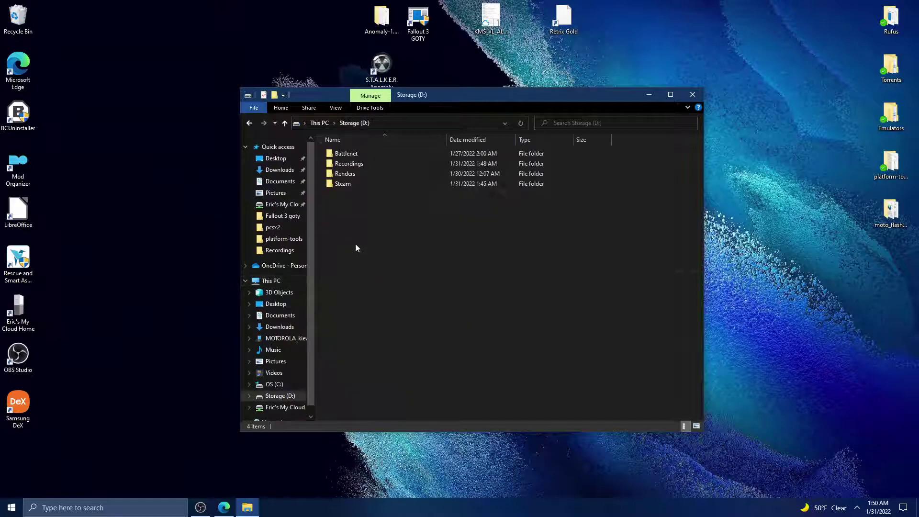
double_click(349, 185)
double_click(354, 153)
double_click(357, 151)
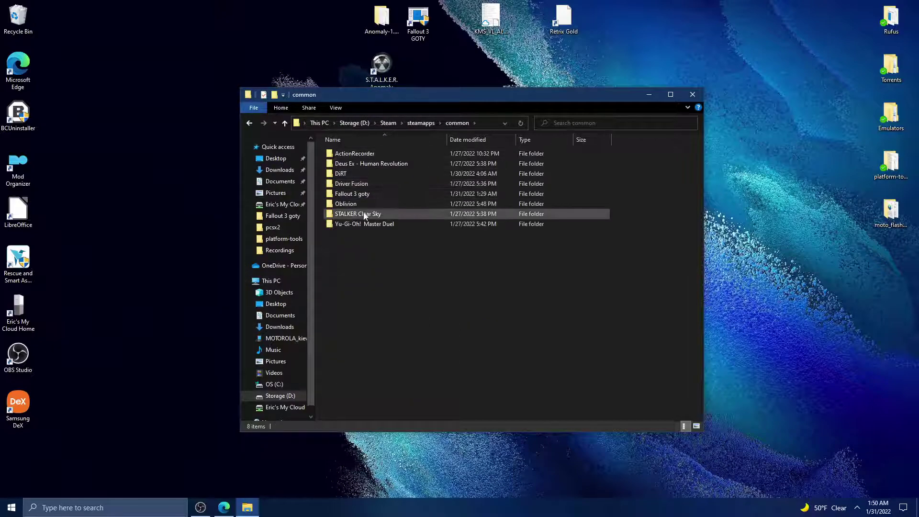
double_click(356, 194)
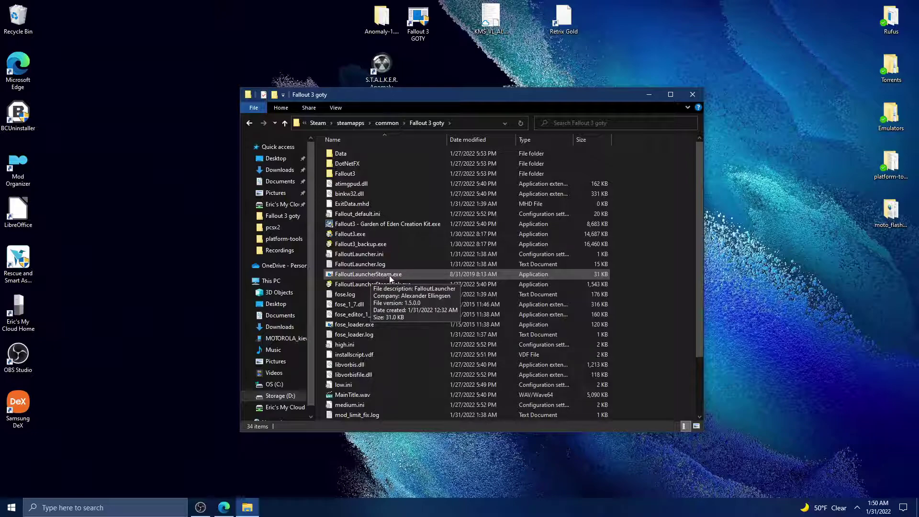
- Open FalloutLauncher.ini from the game folder in Notepad and move its window clear of the folder's lower part
click(371, 258)
double_click(371, 259)
drag(256, 137, 335, 75)
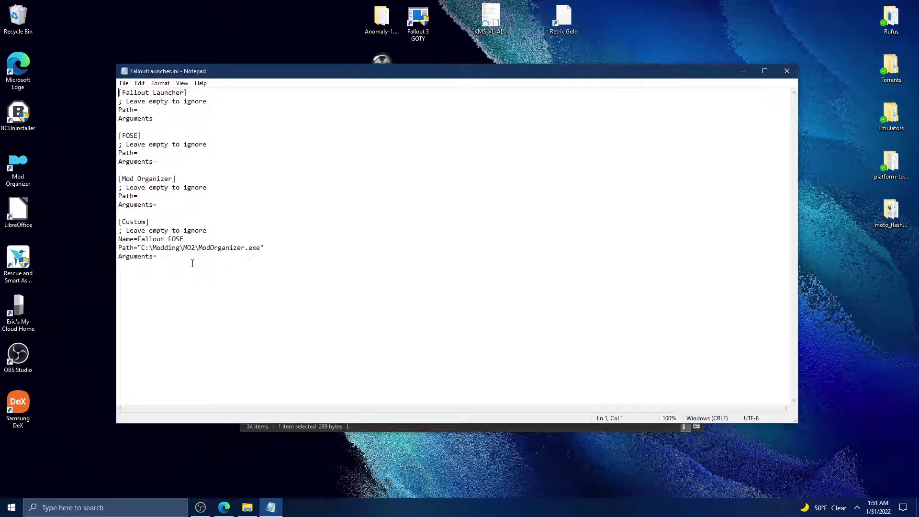
drag(366, 72, 377, 17)
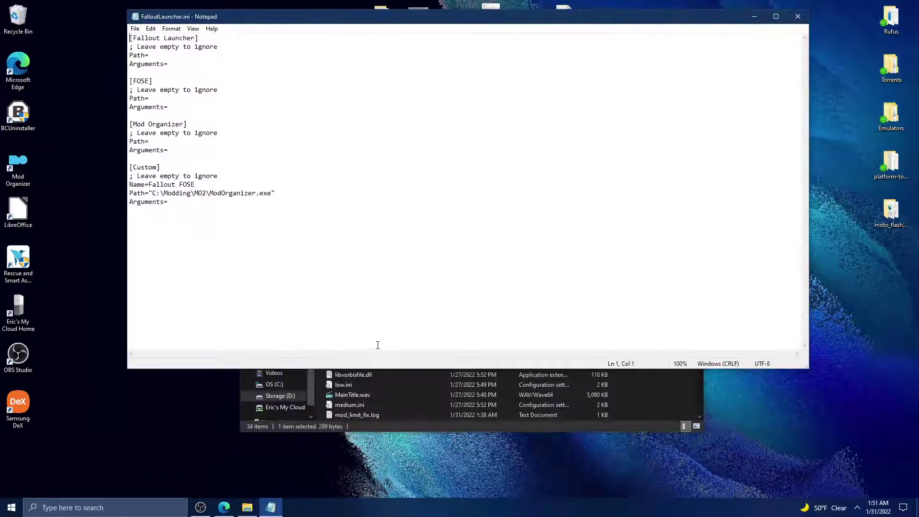
click(390, 427)
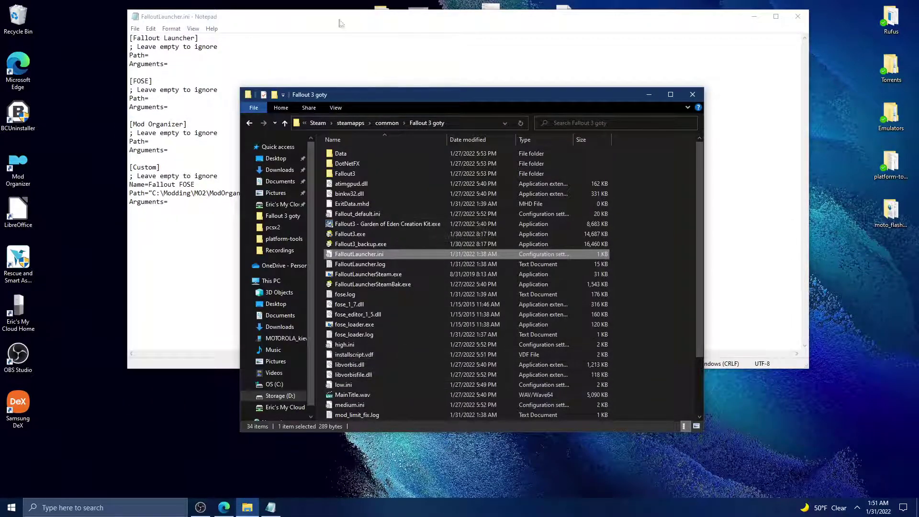
click(335, 25)
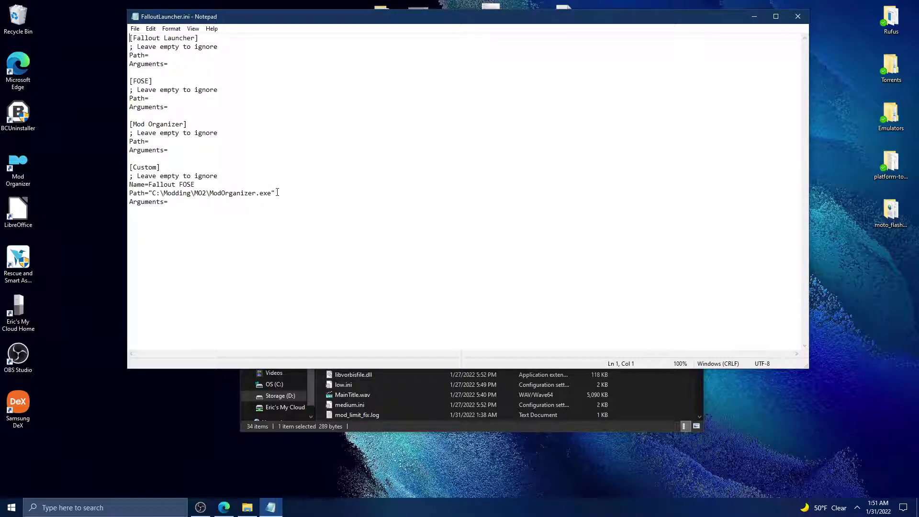
- Examine the Mod Organizer path in the Custom section of FalloutLauncher.ini, then close the file and the game folder
drag(277, 192, 150, 194)
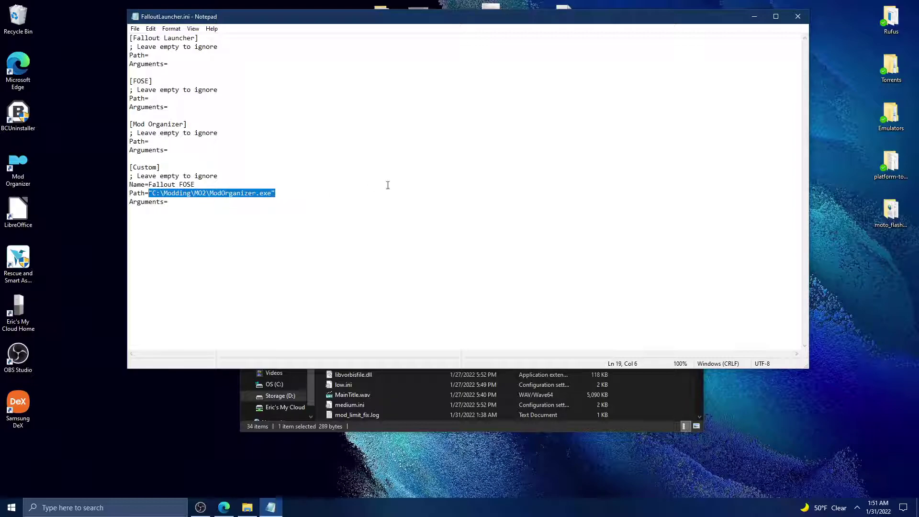
click(431, 173)
click(797, 16)
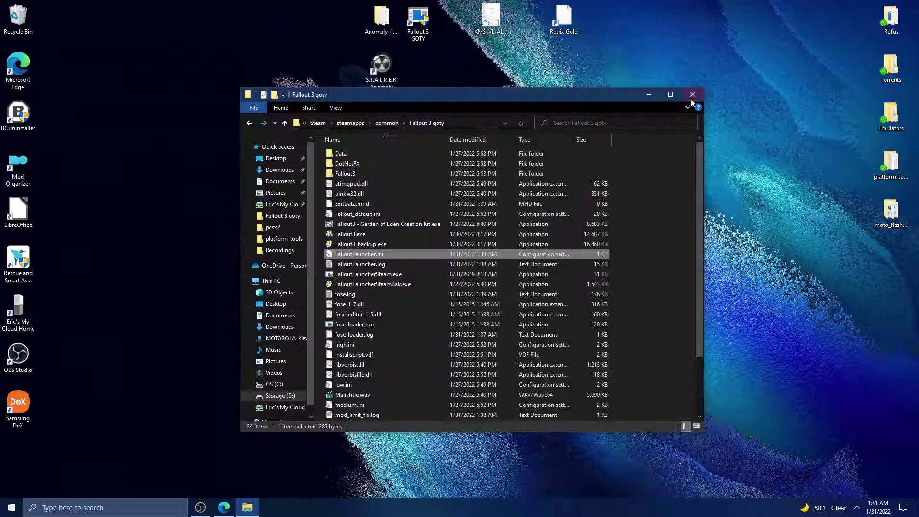
click(692, 94)
- Switch to the Steam library and check the launch options in the properties of Fallout 3 - Game of the Year Edition
click(856, 507)
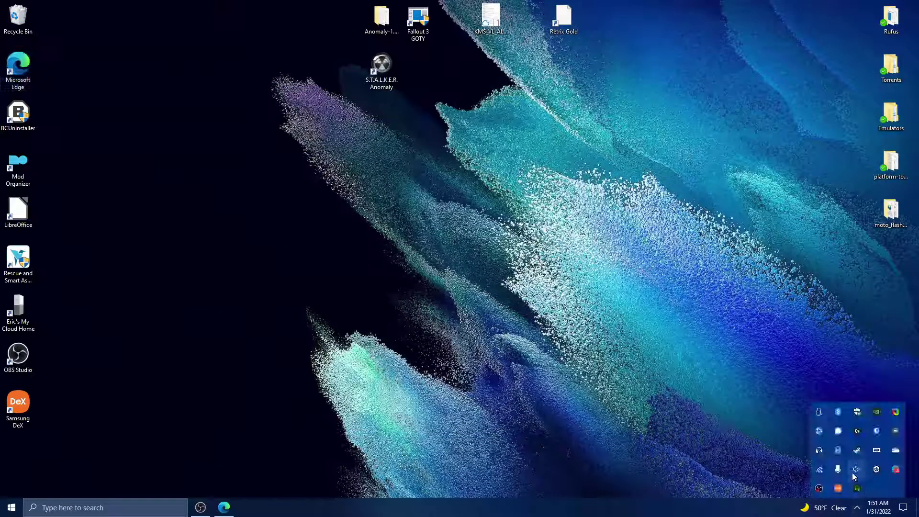
right_click(843, 440)
click(770, 380)
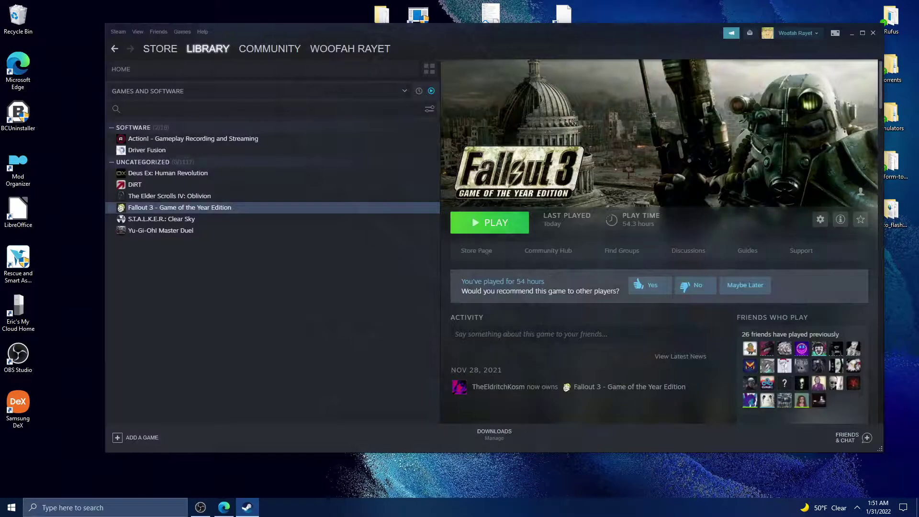
right_click(210, 208)
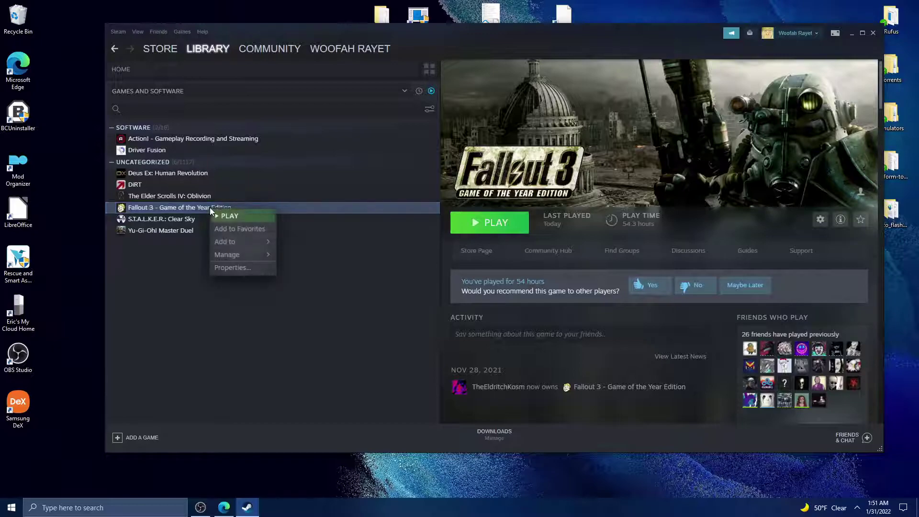
click(254, 268)
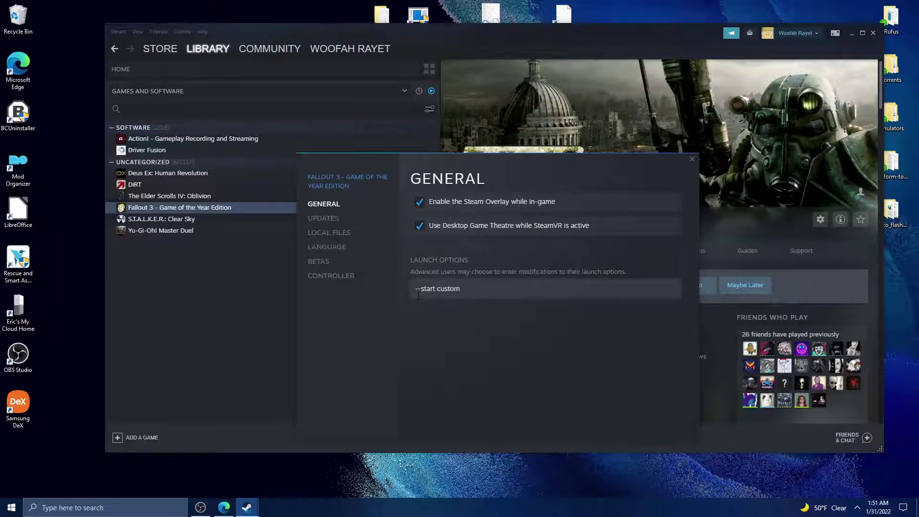
click(692, 158)
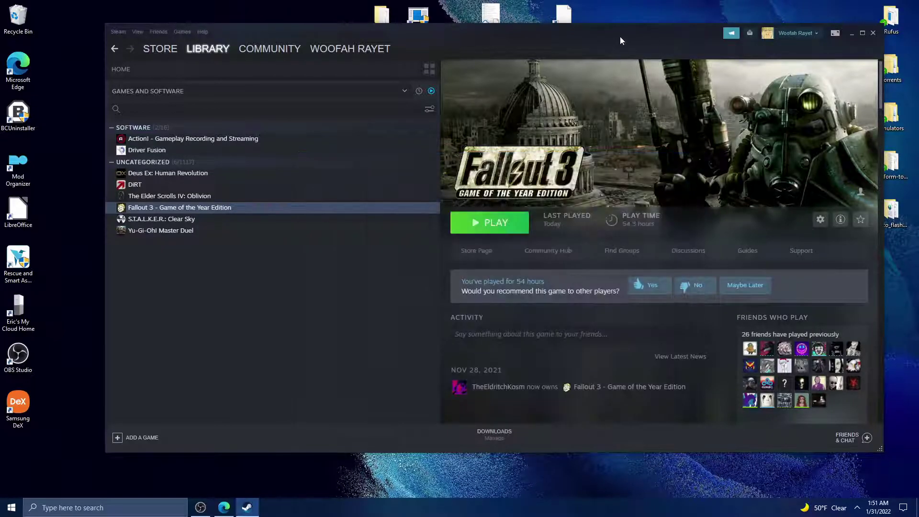
- Start Fallout 3 from the Steam library and look over the mod and download lists in Mod Organizer
drag(620, 37, 654, 14)
click(552, 211)
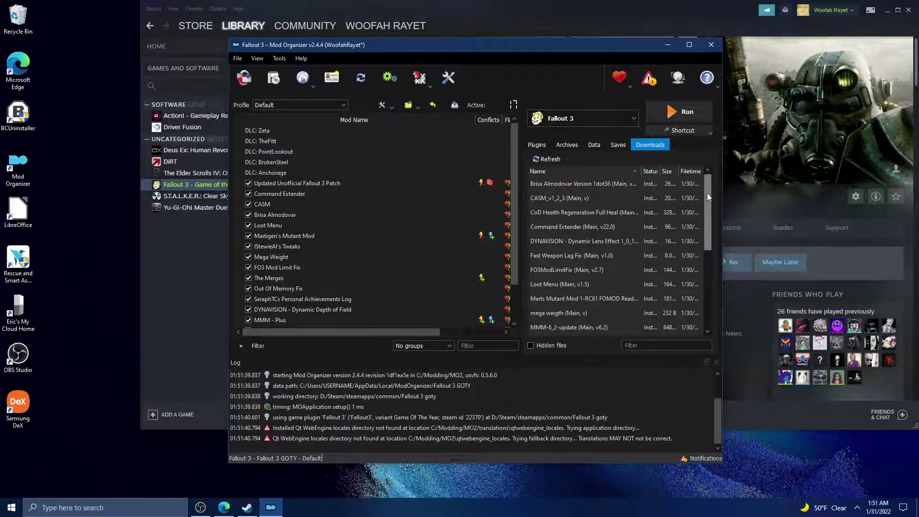
mouse_move(707, 196)
mouse_down()
mouse_move(707, 289)
mouse_move(708, 203)
mouse_up()
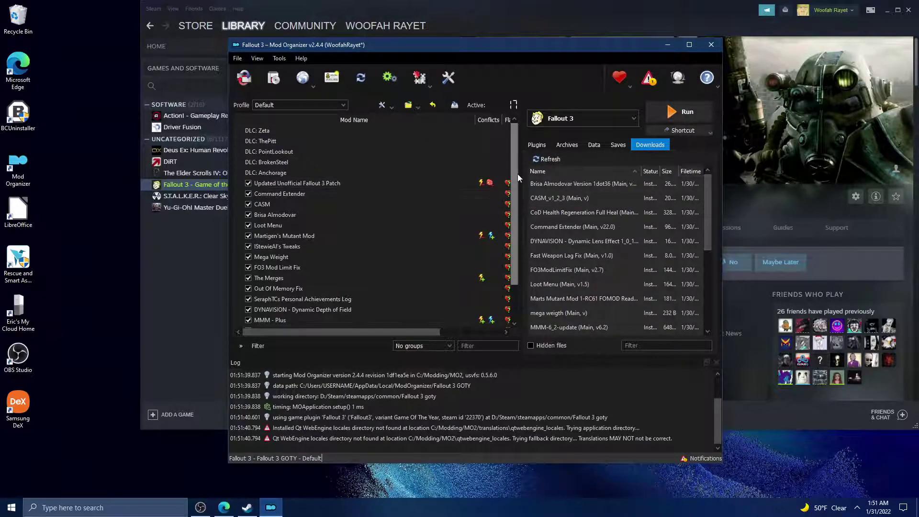
scroll(512, 201, down, 3)
scroll(521, 153, up, 3)
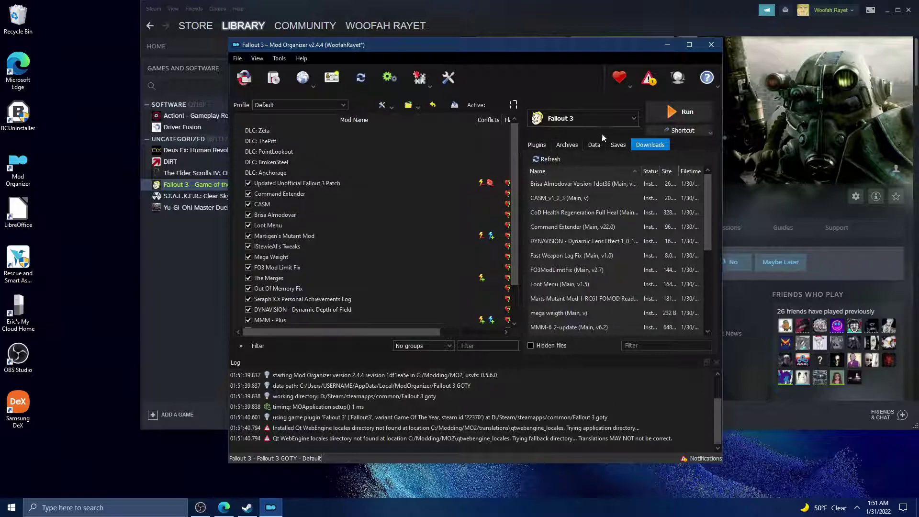
- Try to run the FOSE executable from Mod Organizer and dismiss the loader's message
click(606, 121)
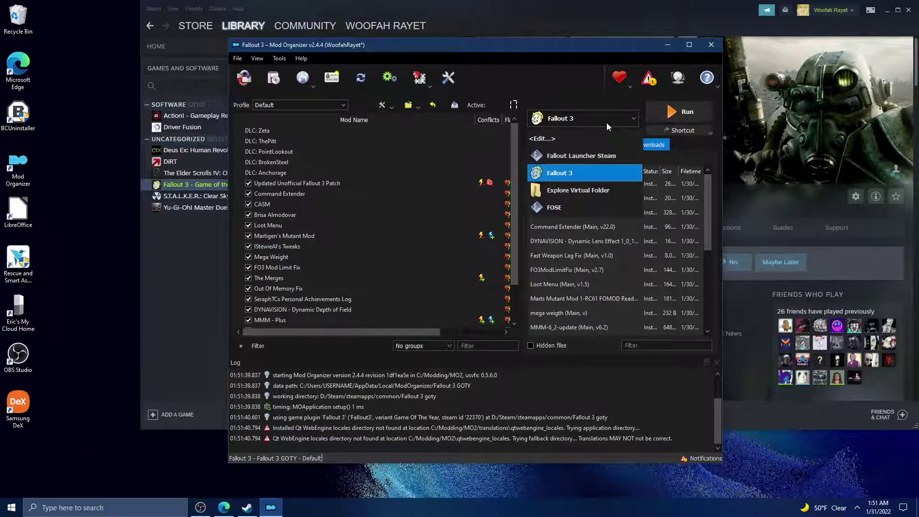
click(574, 179)
click(581, 124)
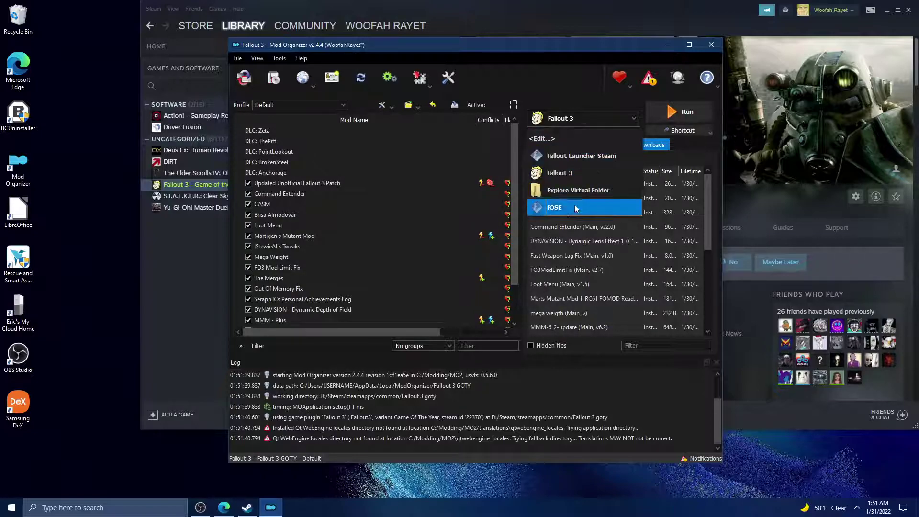
click(579, 211)
click(680, 112)
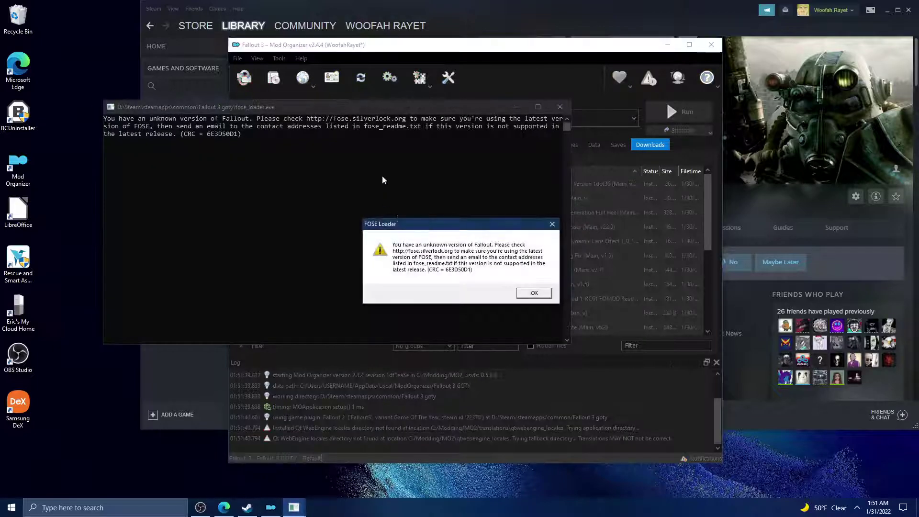
click(535, 294)
- Choose Fallout 3 as the executable in Mod Organizer and run the game
click(580, 121)
click(574, 173)
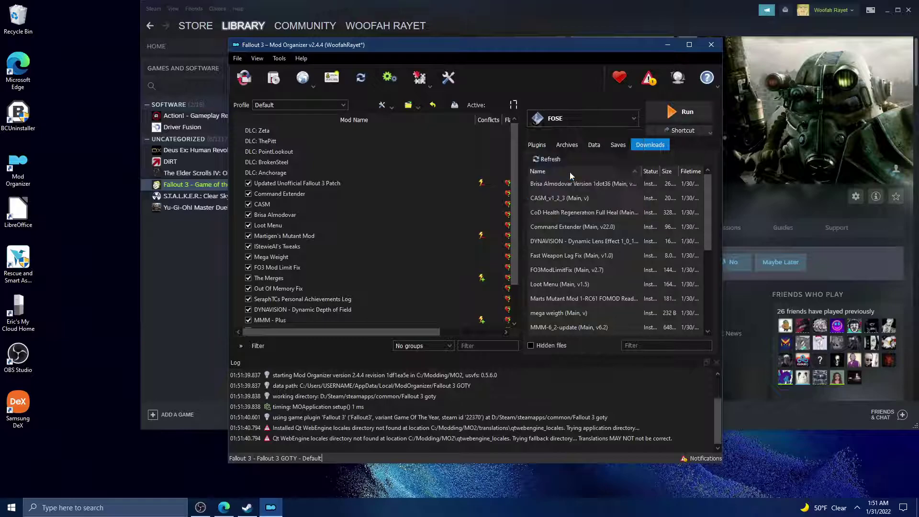
click(679, 111)
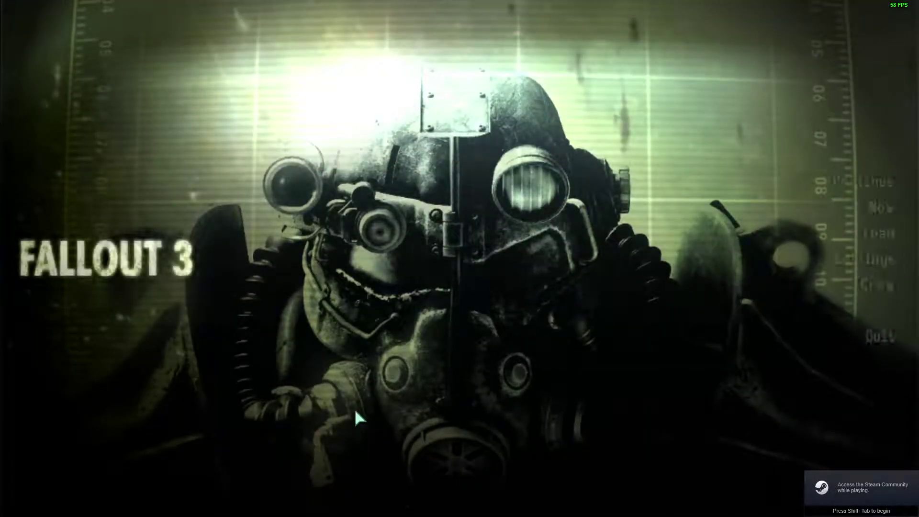
- Query the FOSE version with the getfoseversion command in the game console, close the console and start a new game
key(grave)
text(getfl)
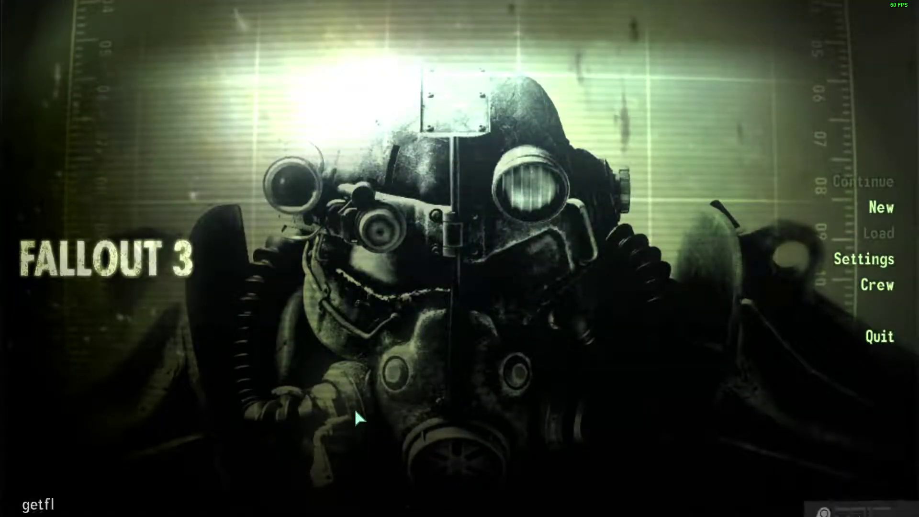
text(osecvs)
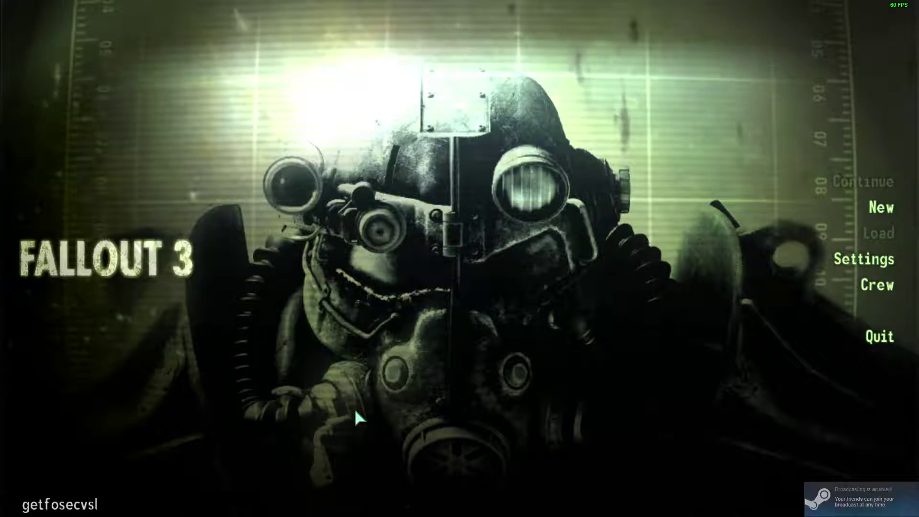
key(BackSpace)
key(BackSpace)
text(version)
key(Return)
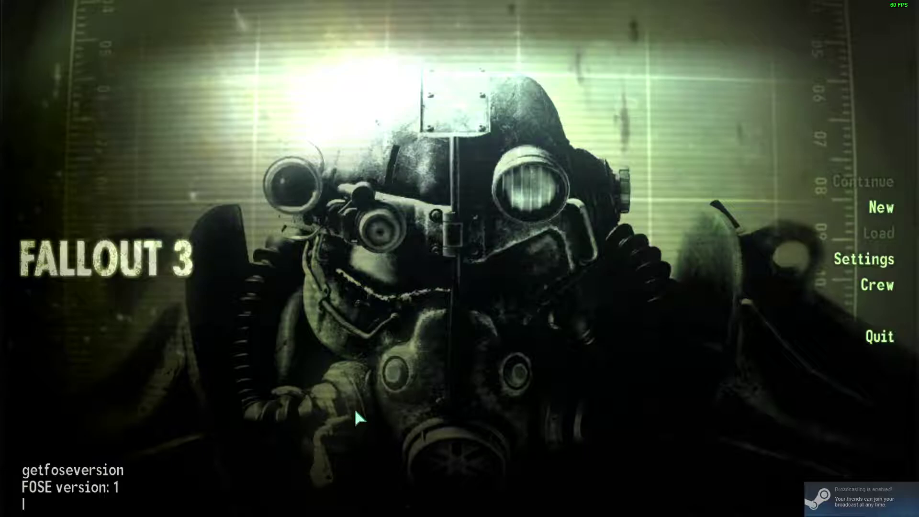
key(grave)
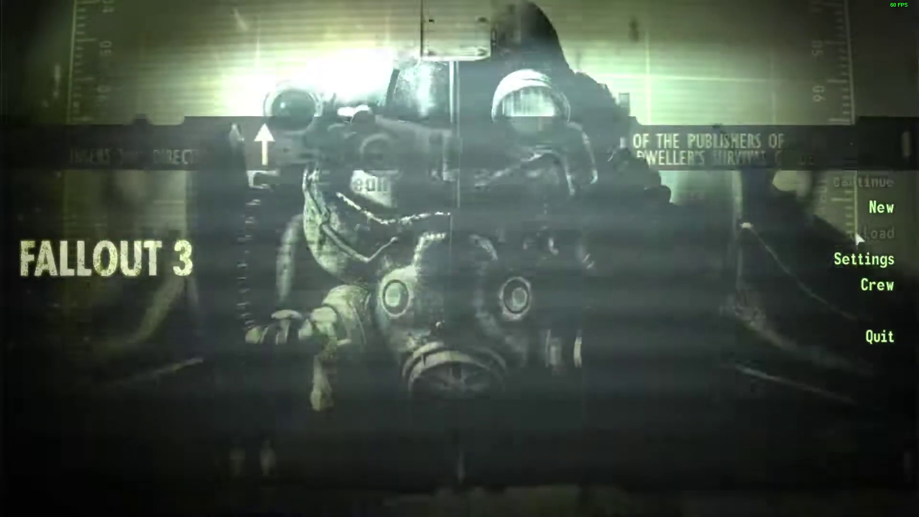
click(867, 216)
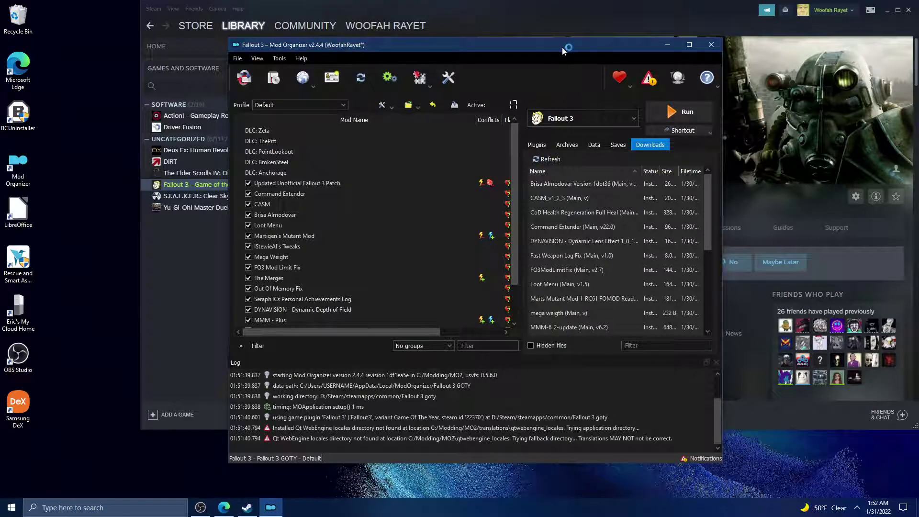
- Move the Mod Organizer window aside, narrow the Steam window beside it, and bring Mod Organizer back to the front
drag(563, 51, 370, 13)
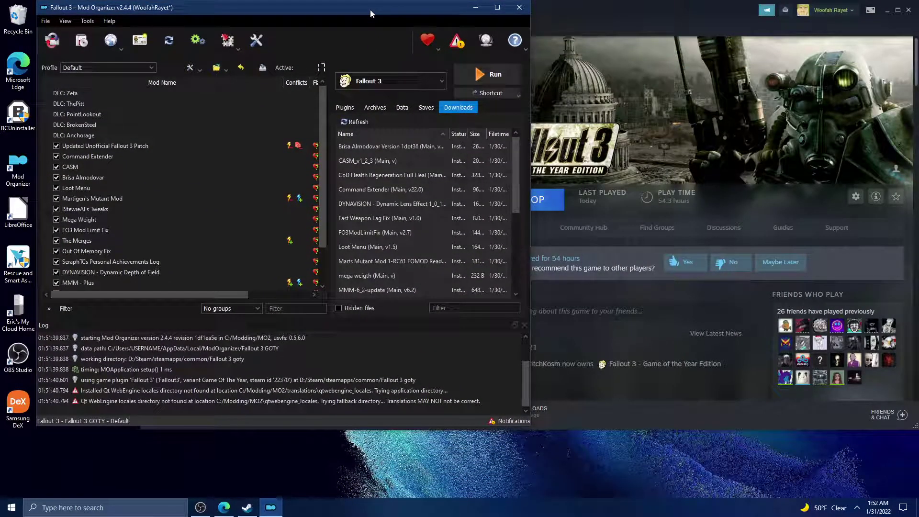
click(578, 11)
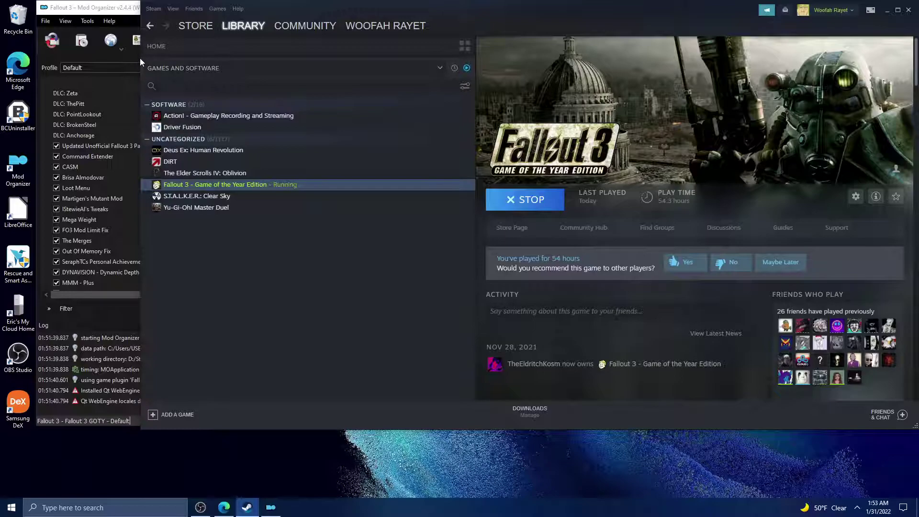
drag(140, 58, 435, 58)
click(479, 177)
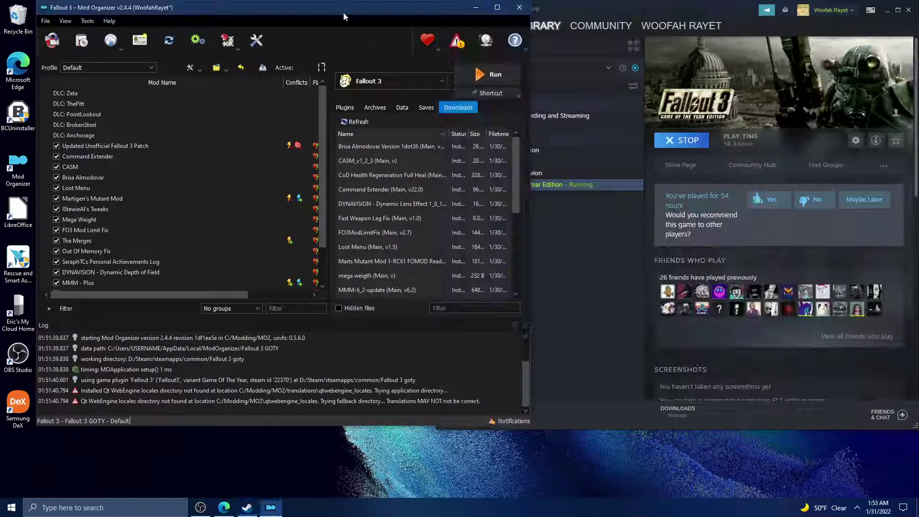